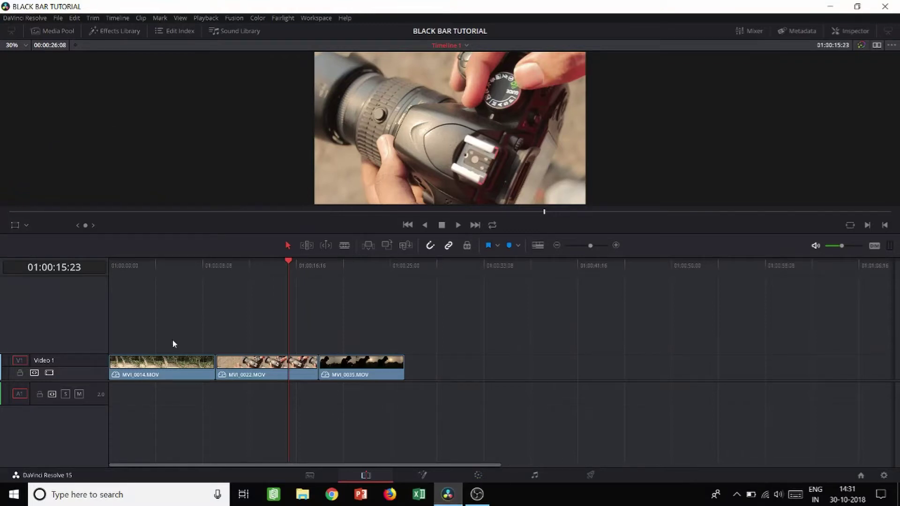
# Play through the forest, camera and silhouette clips, then switch to the Color page.
pyautogui.click(148, 264)
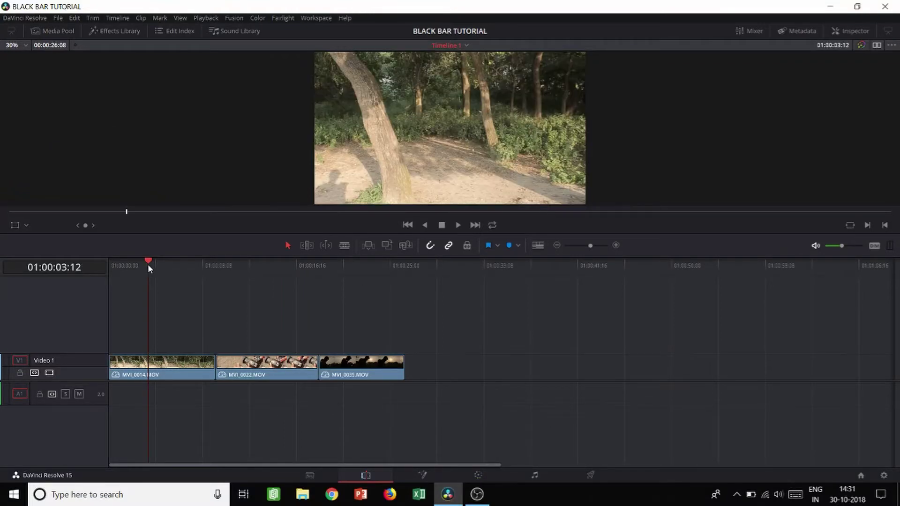
pyautogui.press('space')
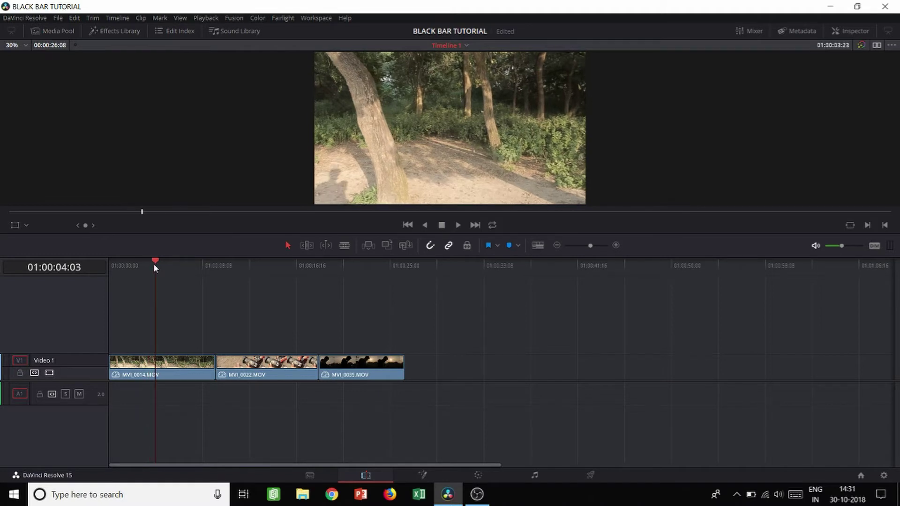
pyautogui.click(249, 268)
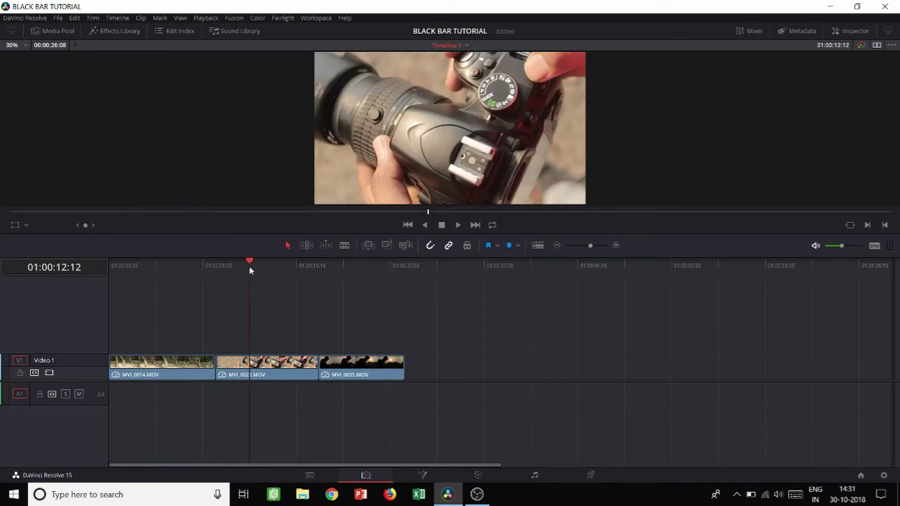
pyautogui.click(360, 274)
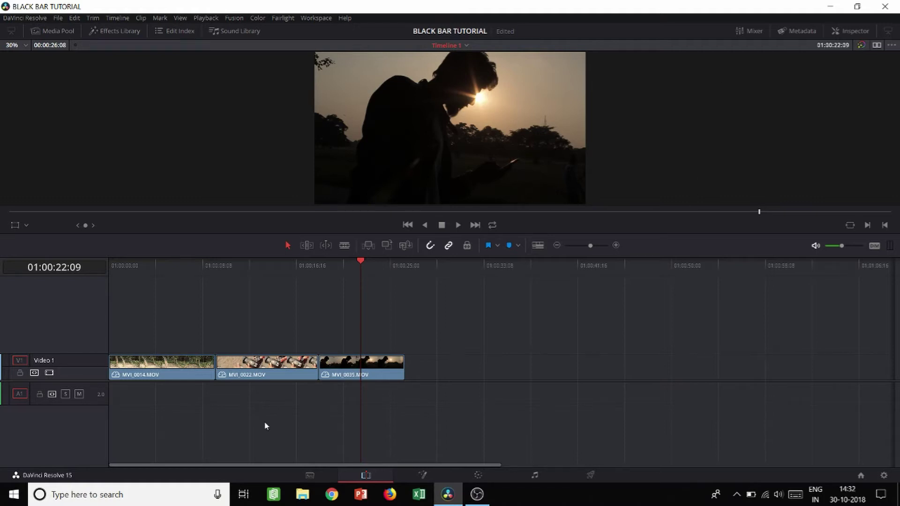
pyautogui.click(478, 475)
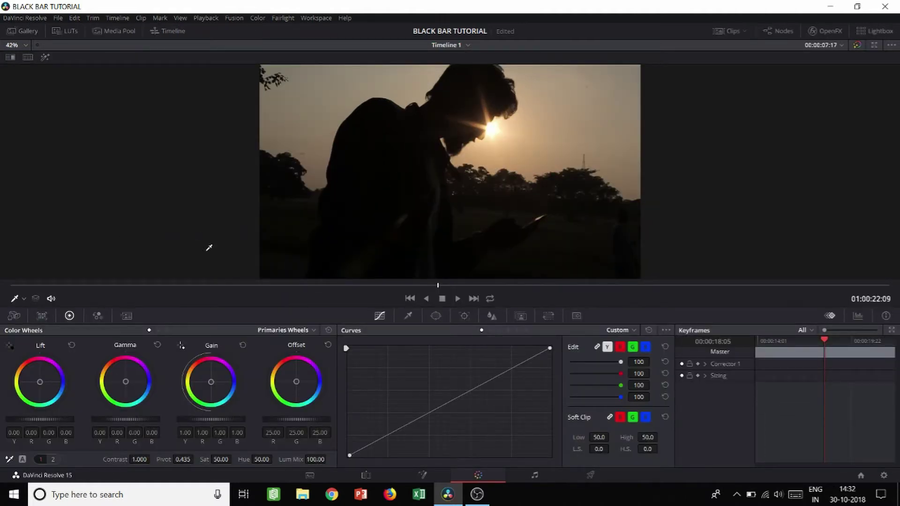
pyautogui.click(16, 286)
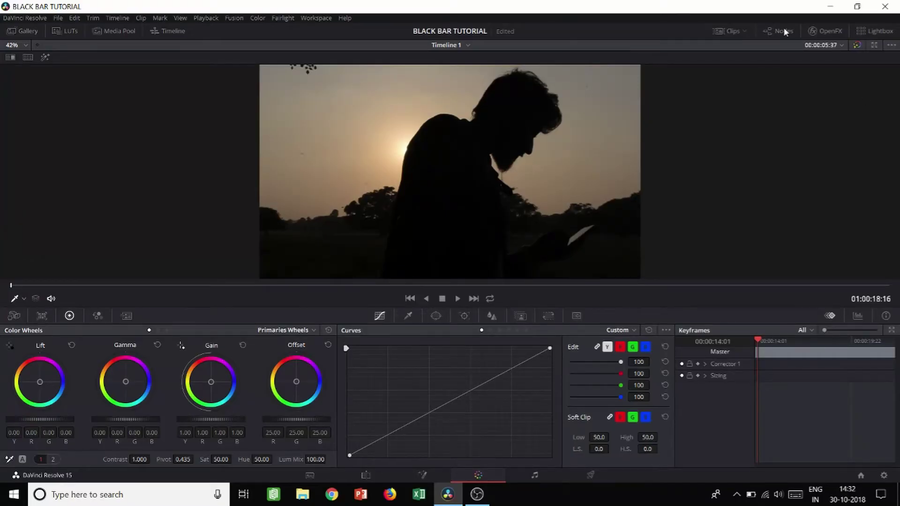
# Switch the node graph from Clip to Timeline grading and return to the timeline start.
pyautogui.click(781, 31)
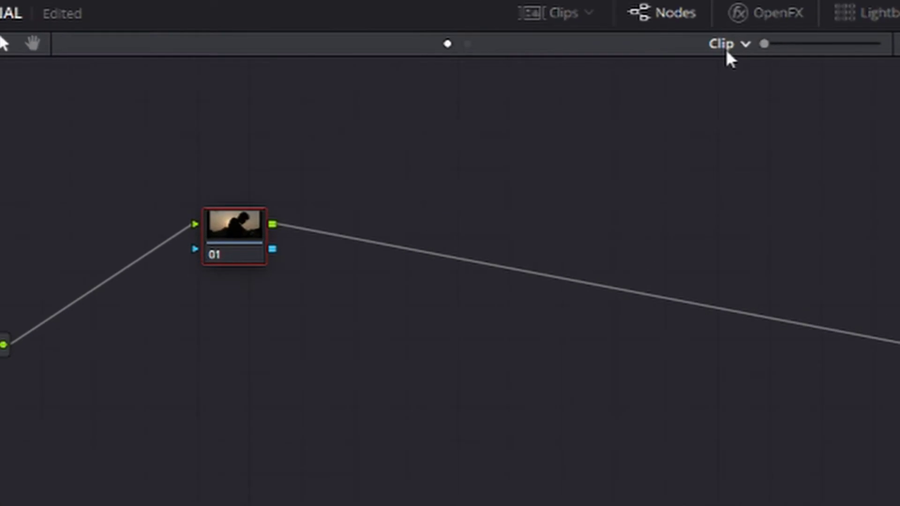
pyautogui.click(806, 47)
pyautogui.click(796, 97)
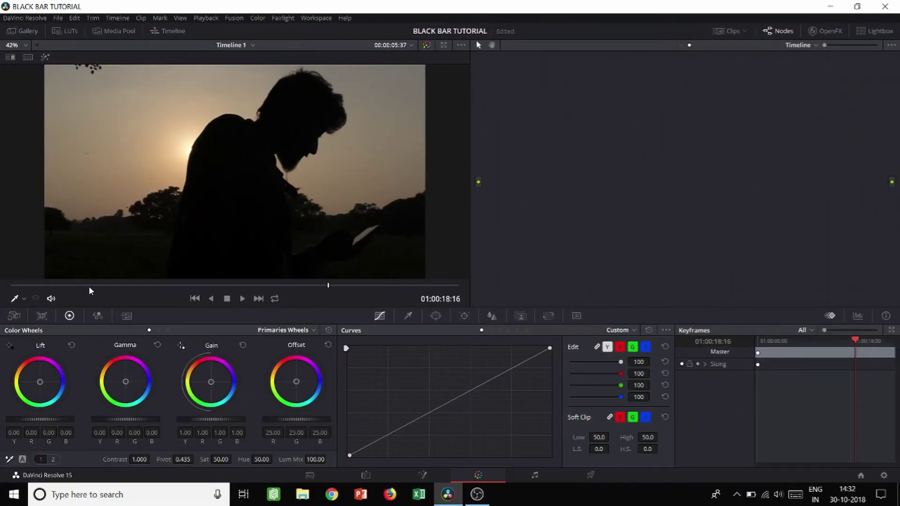
pyautogui.moveTo(16, 287); pyautogui.dragTo(4, 284)
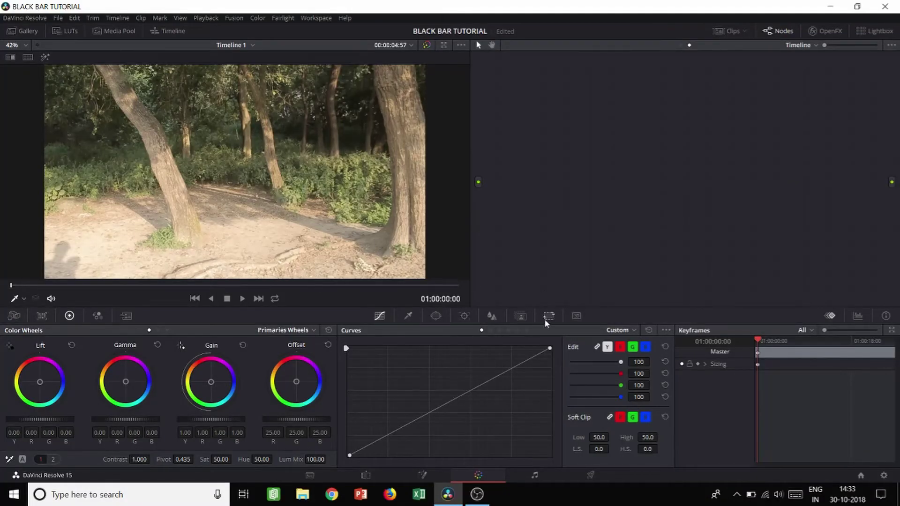
# Open the Sizing palette and set the node graph back to clip-level mode.
pyautogui.click(549, 316)
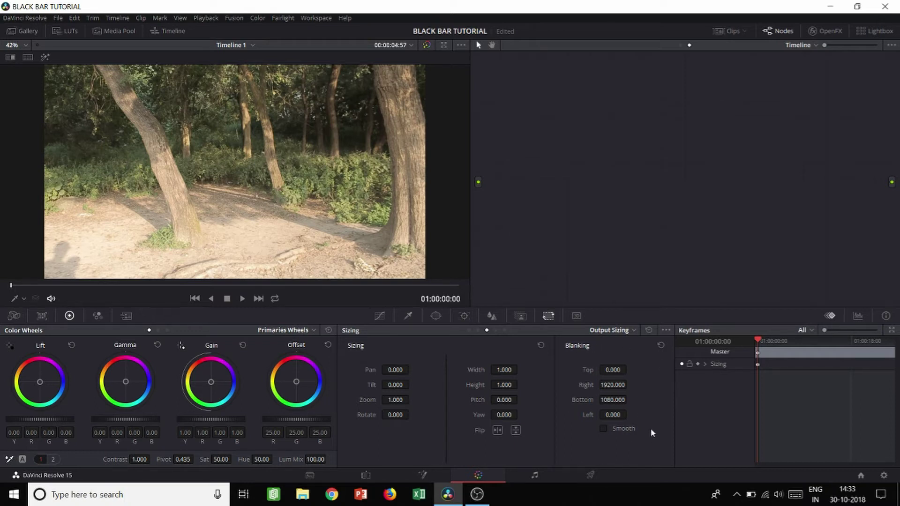
pyautogui.click(802, 45)
pyautogui.click(813, 59)
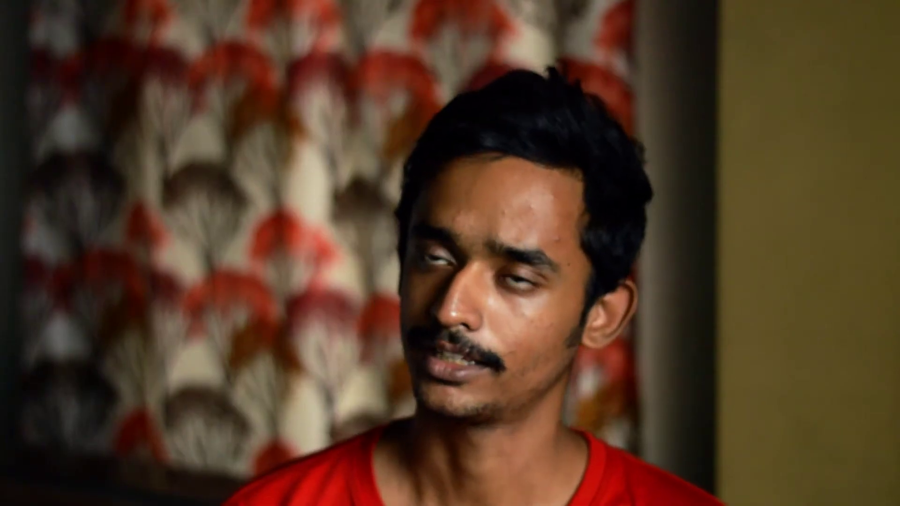
pyautogui.click(806, 45)
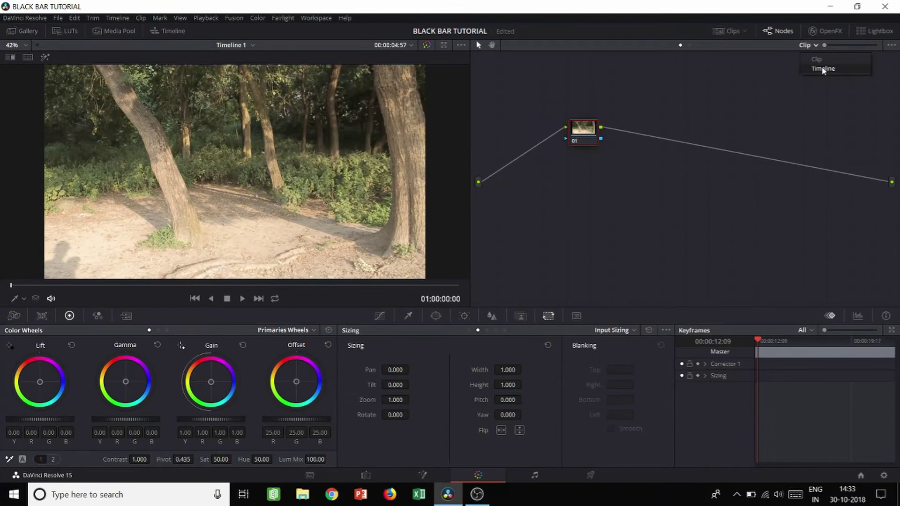
pyautogui.click(823, 69)
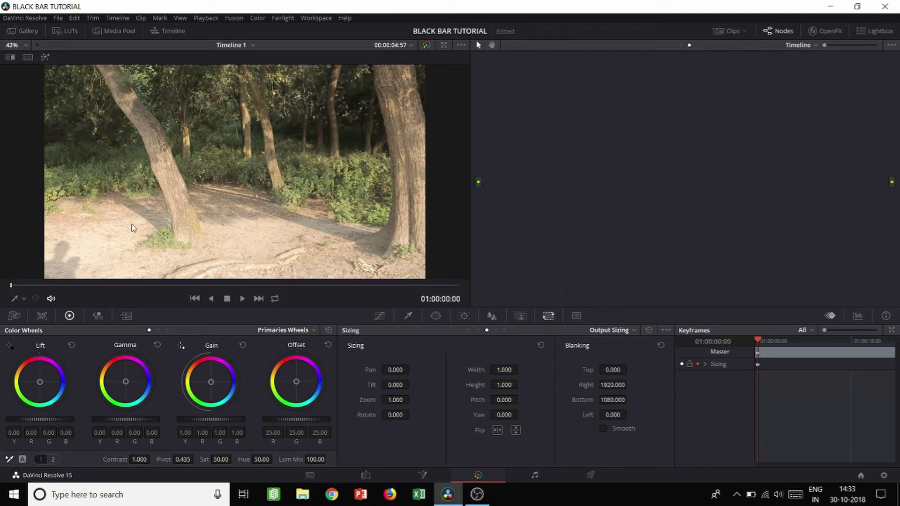
# Stop playback at 01:00:00:11 and letterbox the forest clip with Top 131 and Bottom 949 blanking.
pyautogui.press('space')
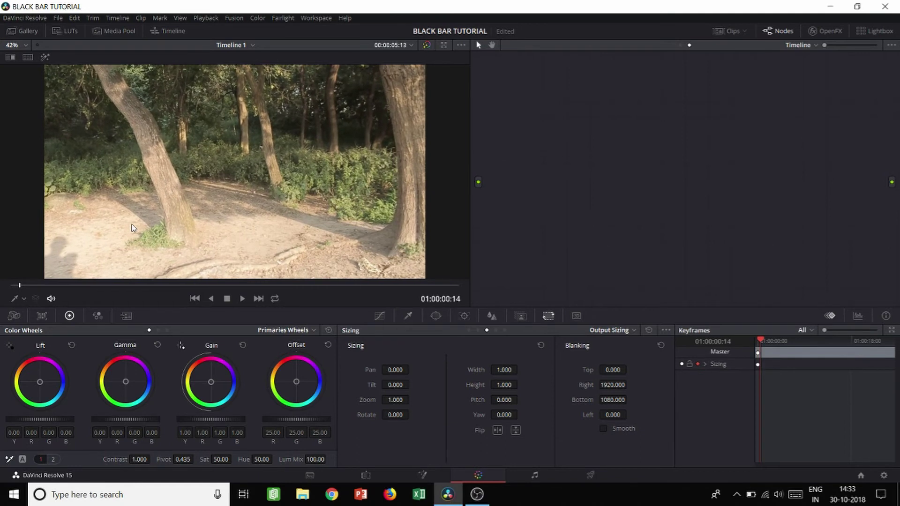
pyautogui.press('space')
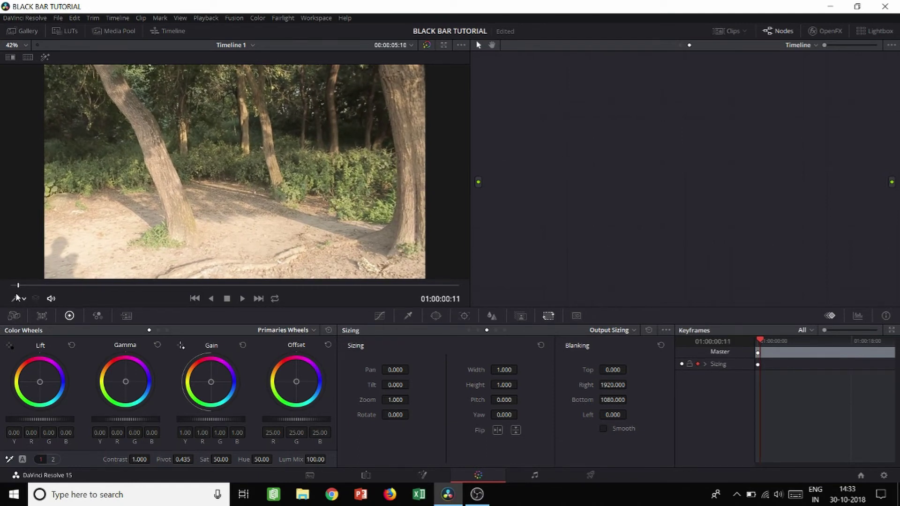
pyautogui.click(611, 369)
pyautogui.write('132')
pyautogui.press('Return')
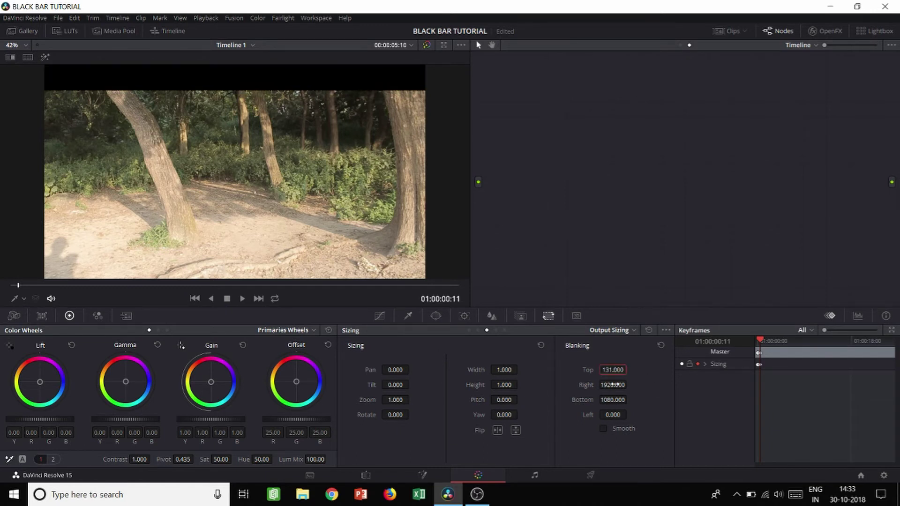
pyautogui.click(613, 400)
pyautogui.write('949')
pyautogui.press('Return')
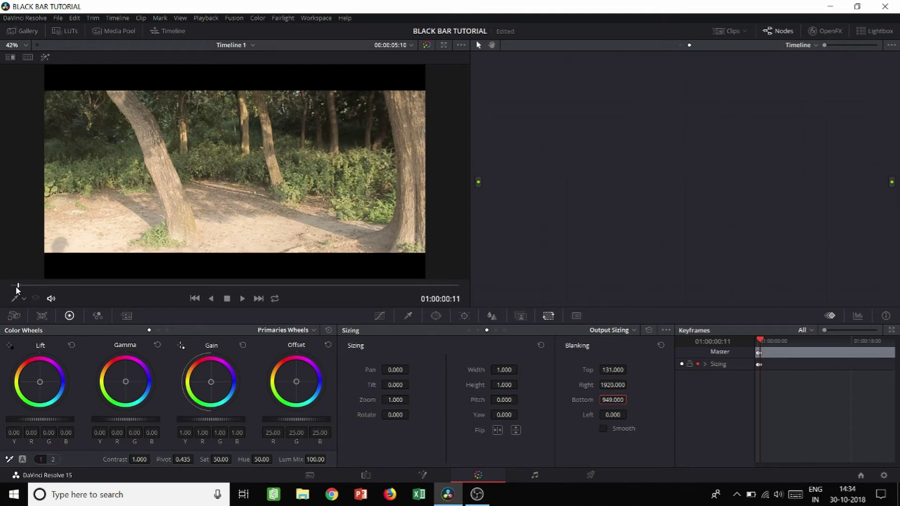
pyautogui.press('Home')
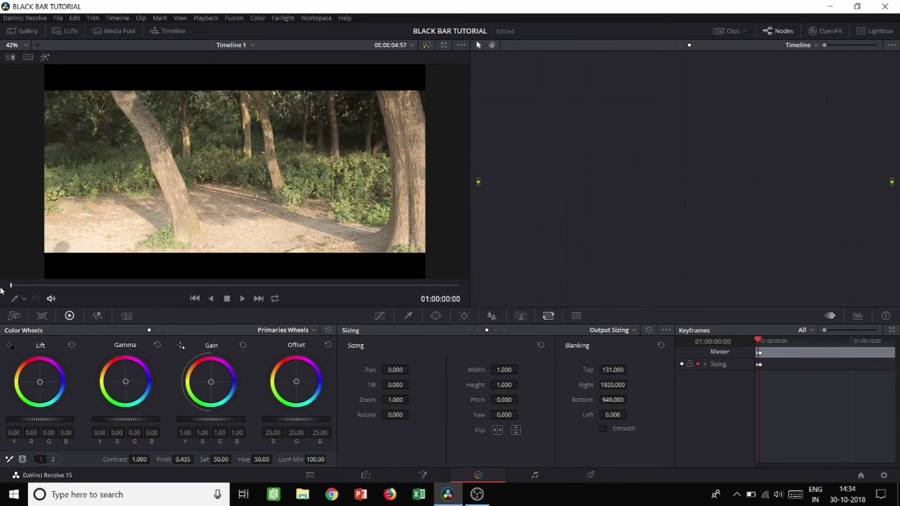
# On frame 01:00:00:00, set Top blanking to 0 and Bottom to 1080, then play to check the animation.
pyautogui.doubleClick(612, 370)
pyautogui.write('0')
pyautogui.press('Return')
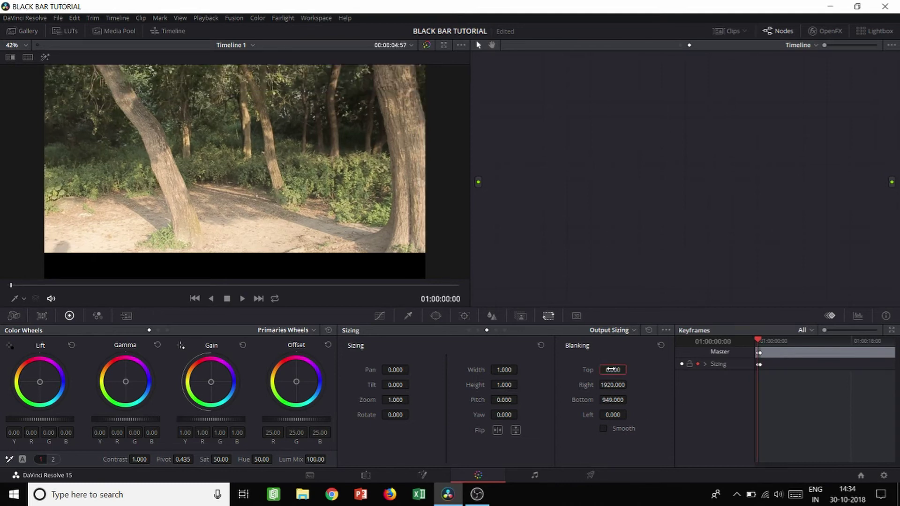
pyautogui.doubleClick(613, 400)
pyautogui.write('1080')
pyautogui.press('Return')
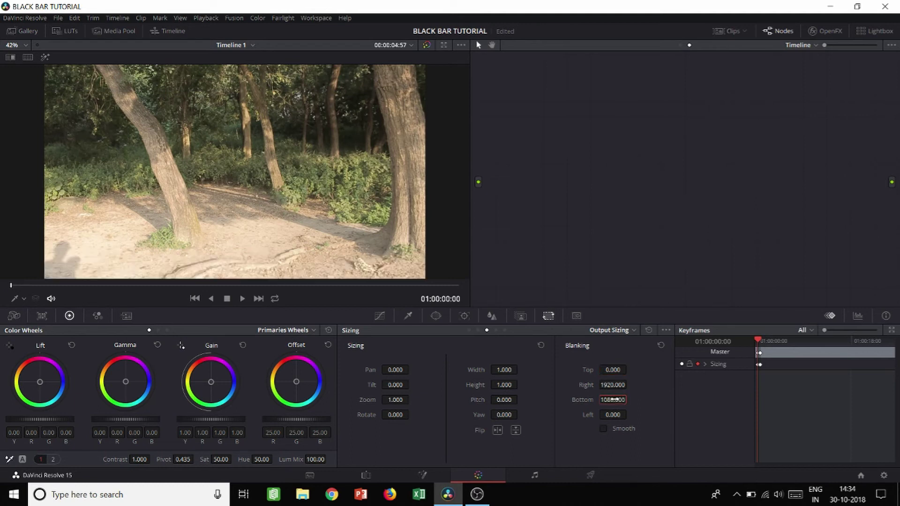
pyautogui.press('space')
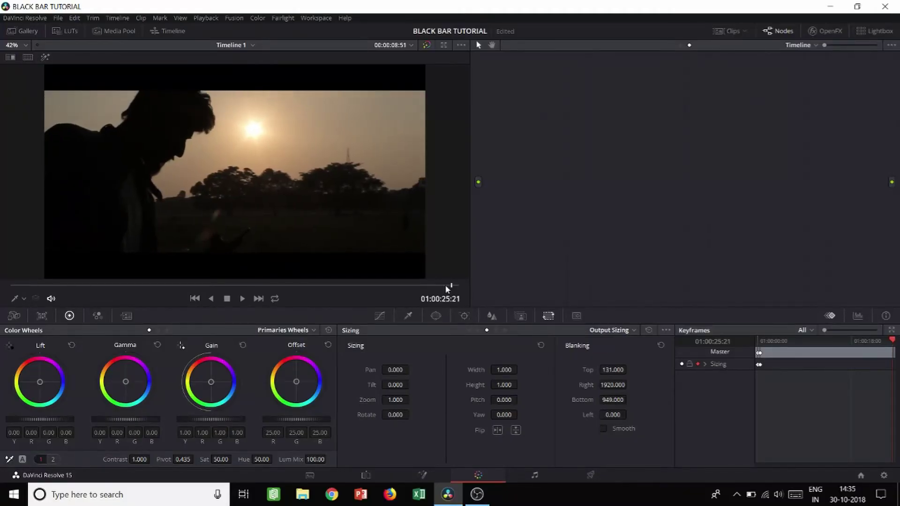
# One frame back at 01:00:25:21, re-enter Top blanking 131 to keyframe the letterbox.
pyautogui.press('Left')
pyautogui.doubleClick(611, 369)
pyautogui.write('1321')
pyautogui.press('BackSpace')
pyautogui.press('Return')
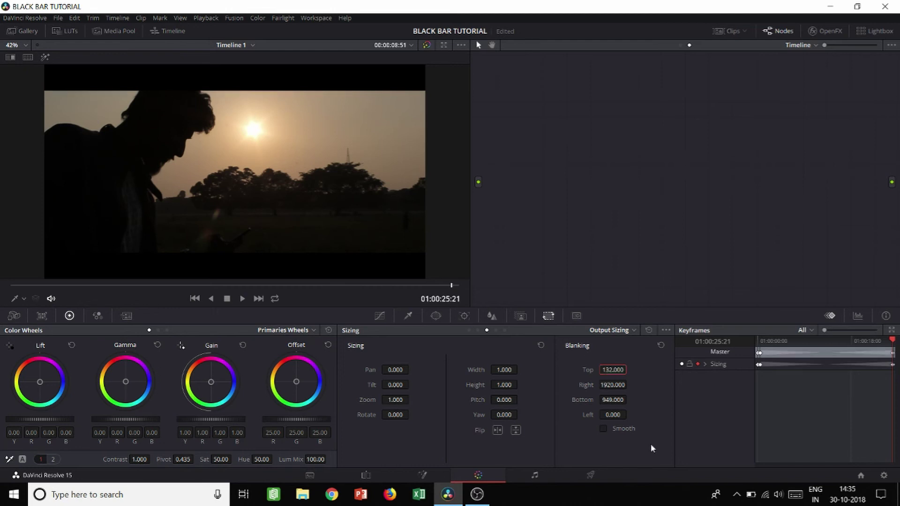
pyautogui.doubleClick(617, 369)
pyautogui.write('131')
pyautogui.press('Return')
pyautogui.moveTo(451, 287); pyautogui.dragTo(473, 285)
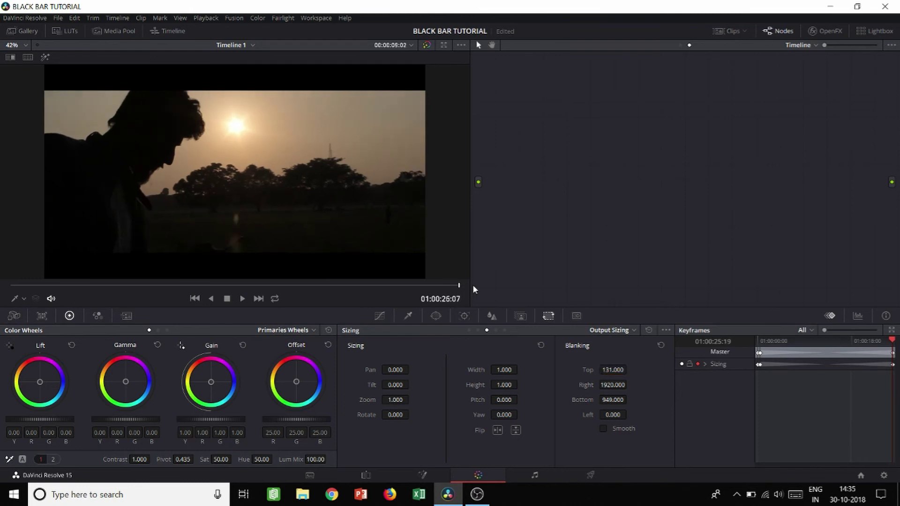
# On the last frame 01:00:26:07, set Top blanking 0 and Bottom 1080, then play the ending.
pyautogui.doubleClick(612, 370)
pyautogui.write('0')
pyautogui.press('Return')
pyautogui.doubleClick(612, 399)
pyautogui.write('1080')
pyautogui.press('Return')
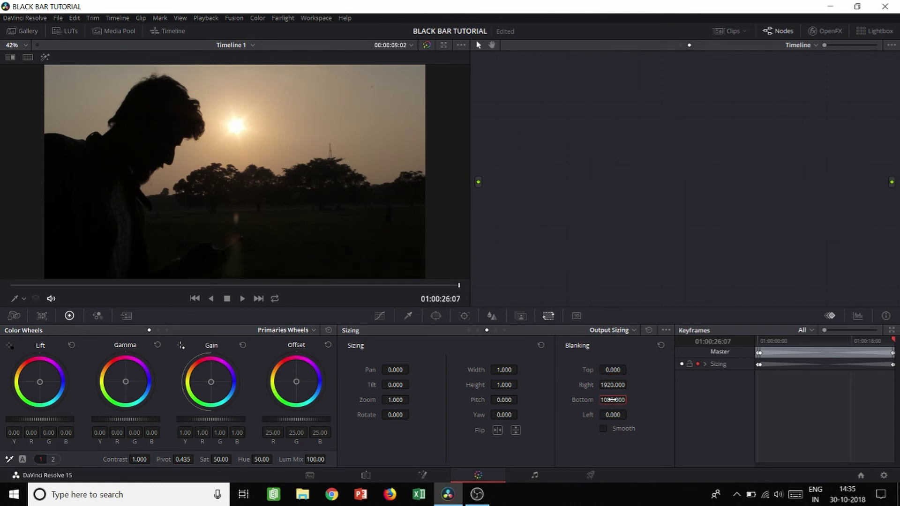
pyautogui.press('Left')
pyautogui.press('Left')
pyautogui.press('Left')
pyautogui.press('Left')
pyautogui.press('Left')
pyautogui.press('Left')
pyautogui.press('space')
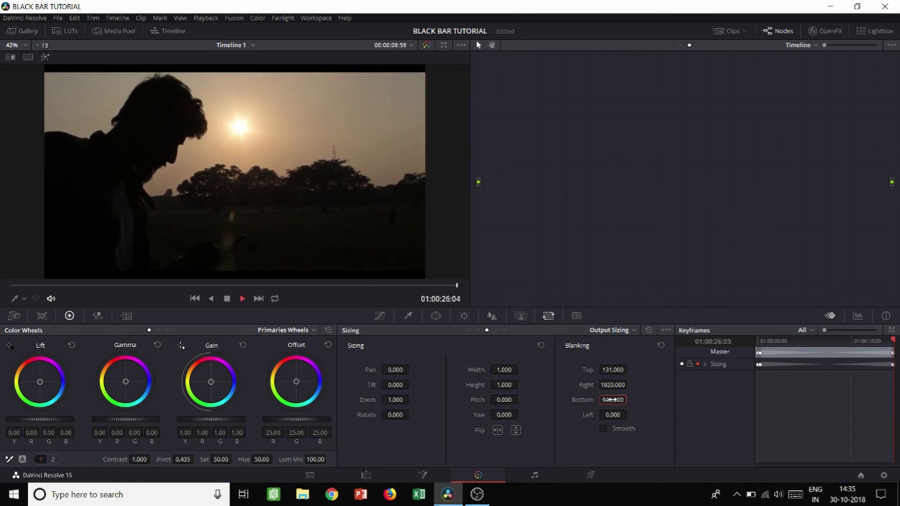